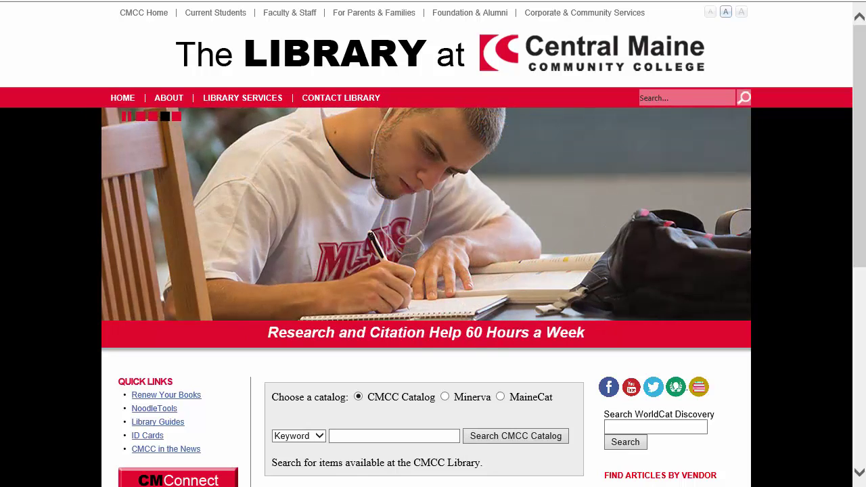
On the CMCC Library site, follow the ProQuest link under Find Articles by Vendor.
scroll(623, 289, "down", 2)
scroll(623, 289, "down", 2)
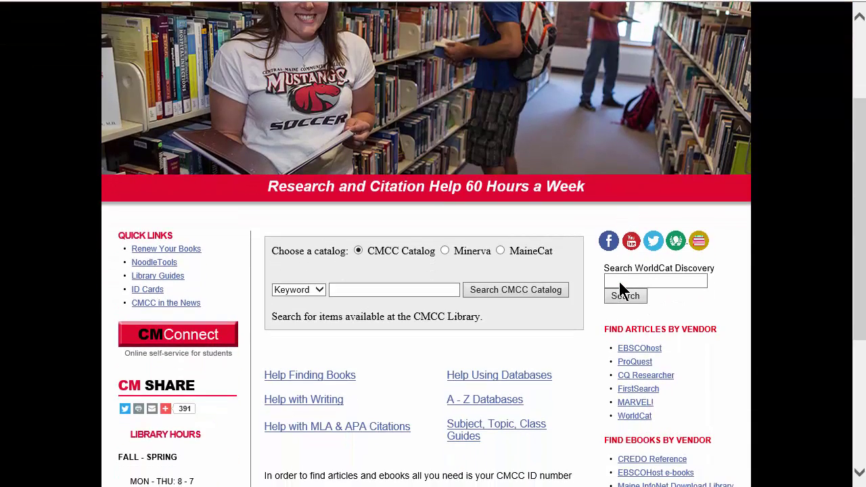
left_click(629, 362)
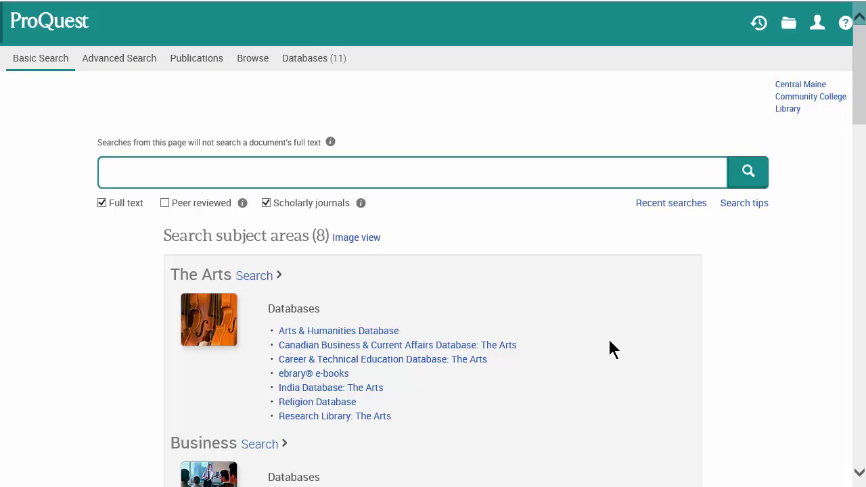
scroll(610, 349, "down", 3)
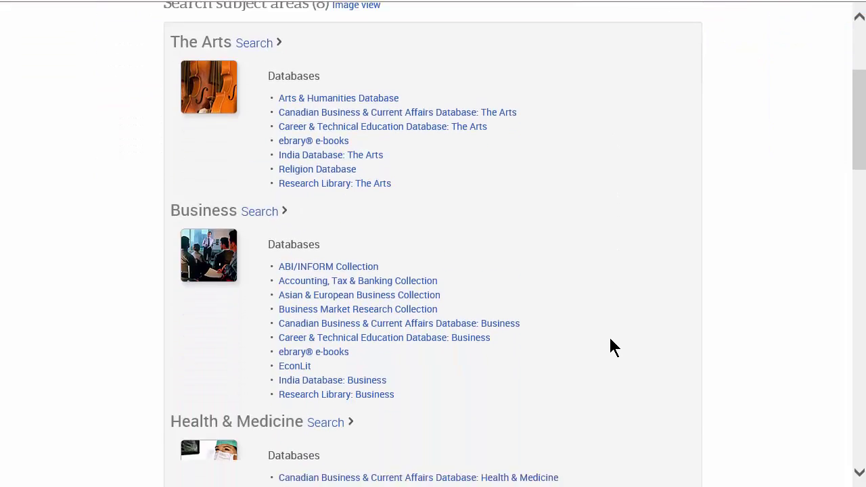
scroll(611, 347, "down", 7)
scroll(611, 346, "down", 6)
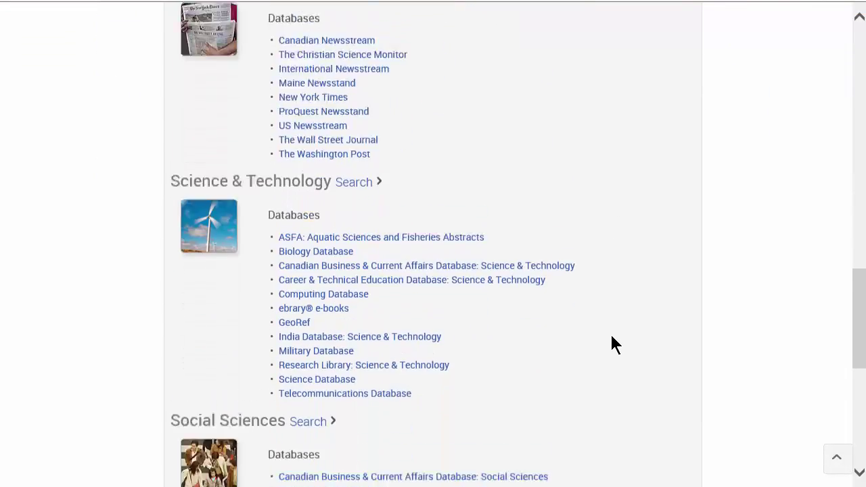
scroll(612, 335, "down", 4)
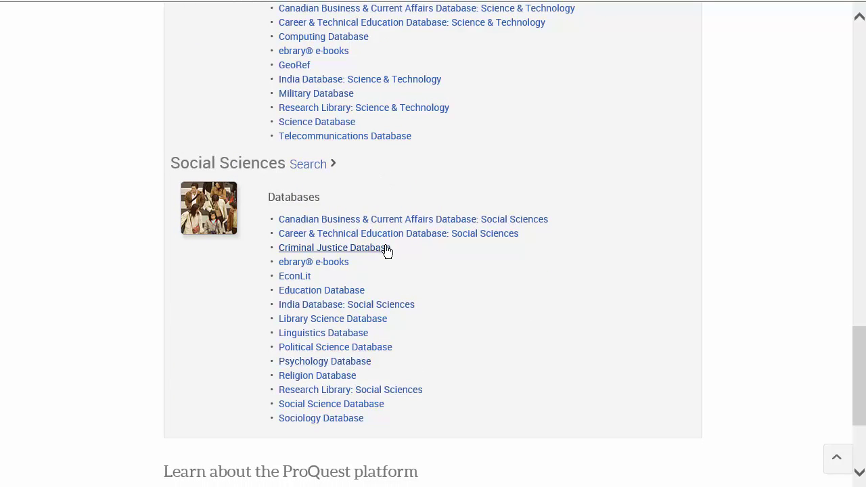
scroll(416, 296, "up", 20)
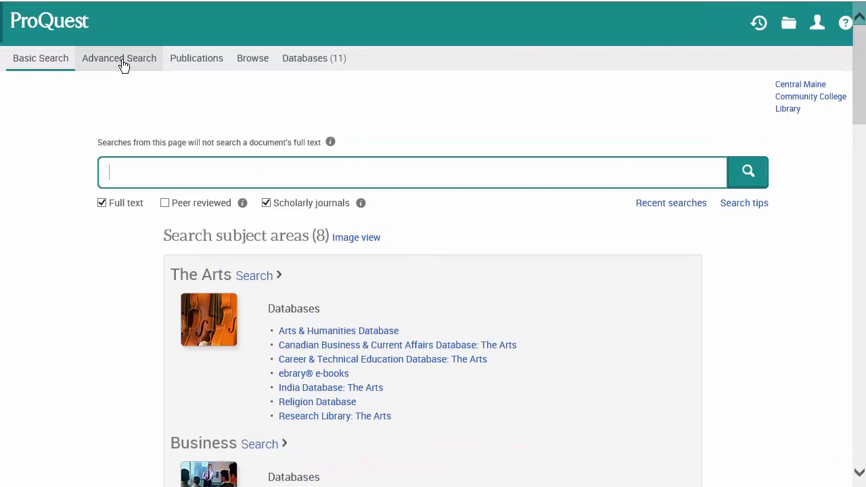
Go to Advanced Search, then show the Databases (11) list.
left_click(121, 63)
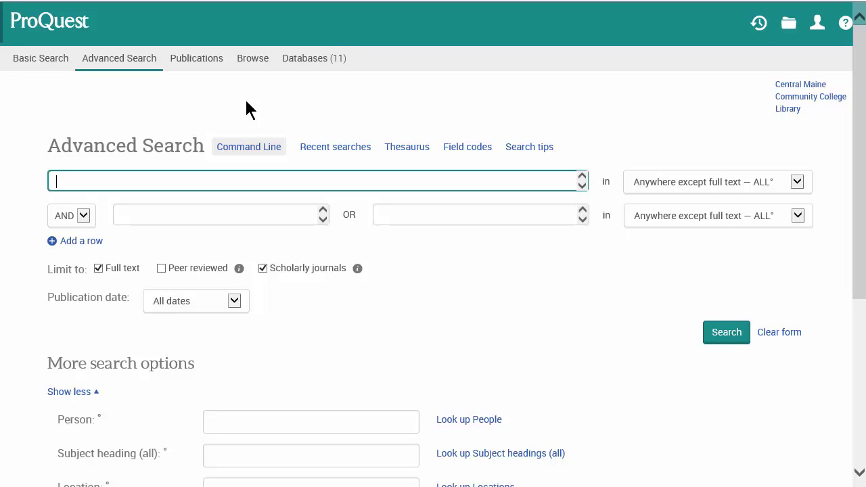
left_click(308, 61)
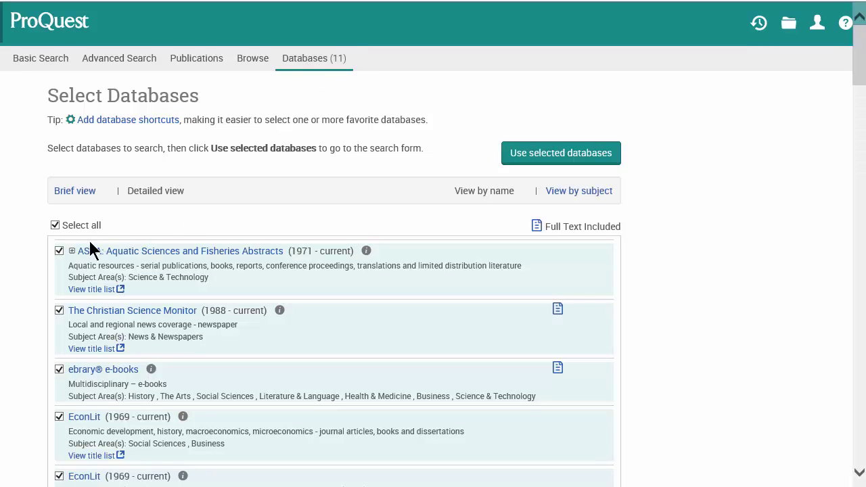
Deselect all databases and open the Psychology Database's own Advanced Search form.
left_click(54, 225)
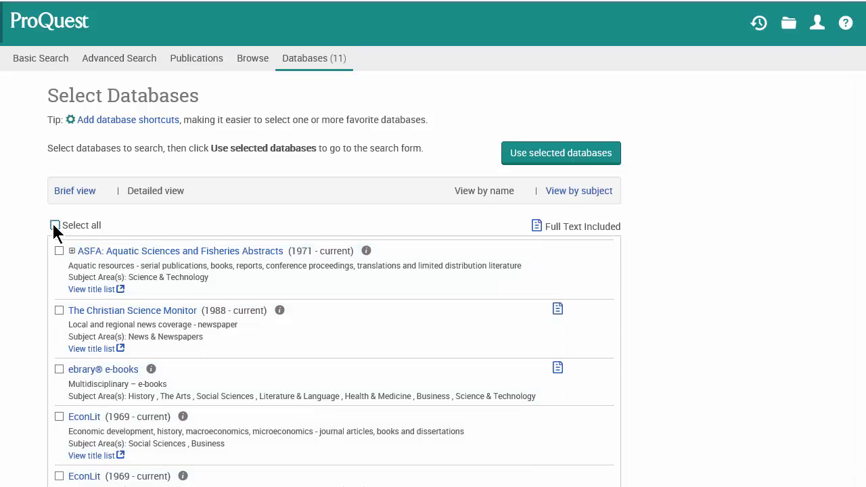
scroll(284, 244, "down", 4)
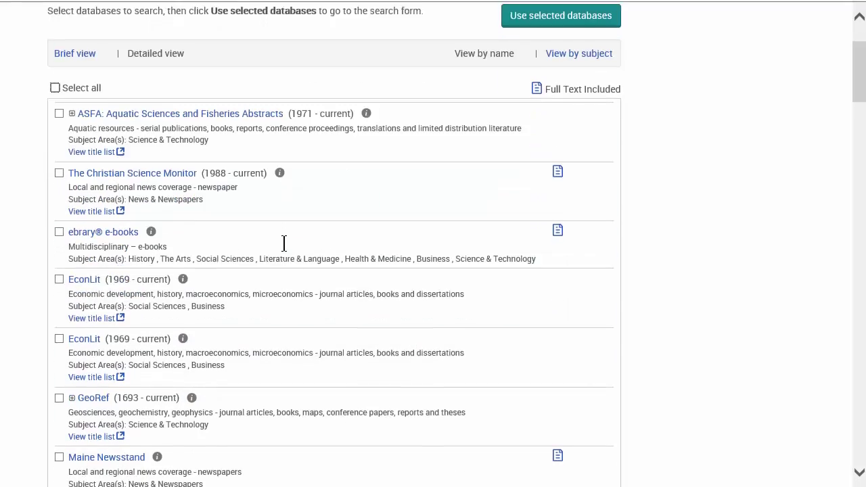
scroll(289, 258, "down", 12)
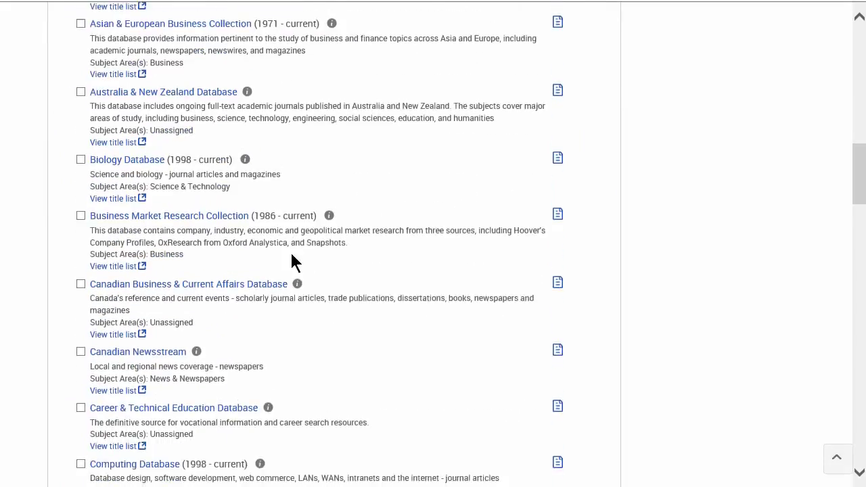
scroll(292, 261, "down", 11)
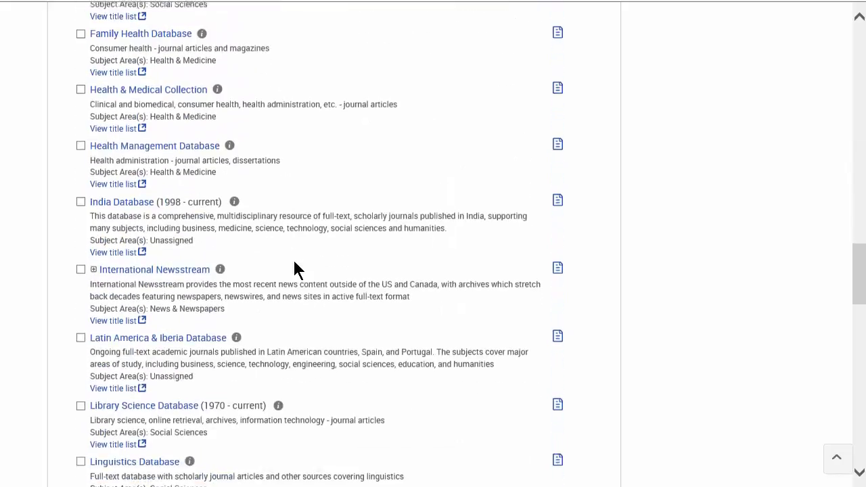
scroll(293, 261, "down", 3)
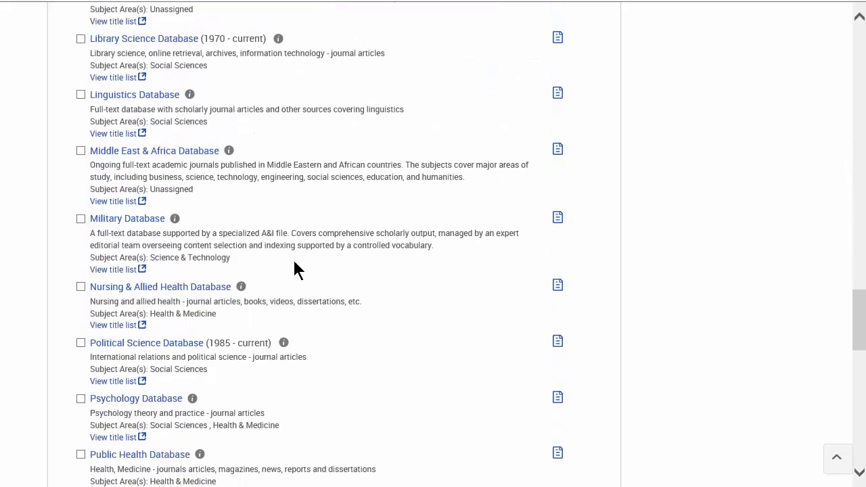
left_click(152, 405)
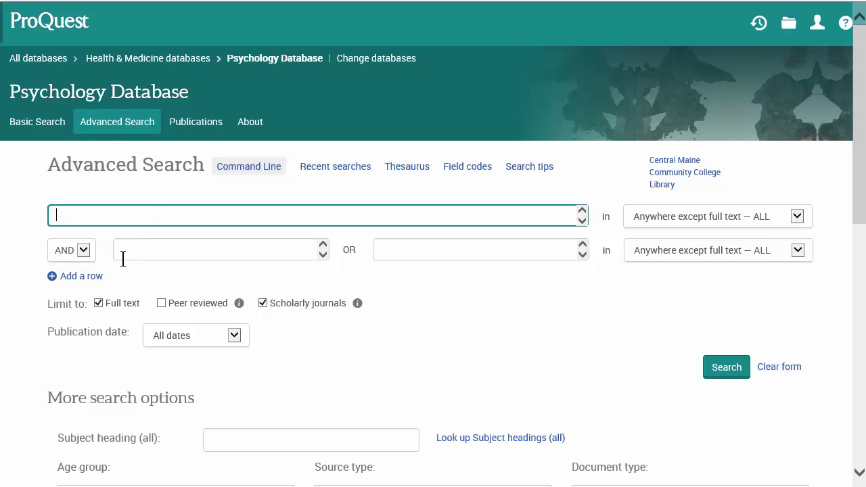
Limit the search to full-text scholarly journals published after January 1, 2012.
left_click(99, 304)
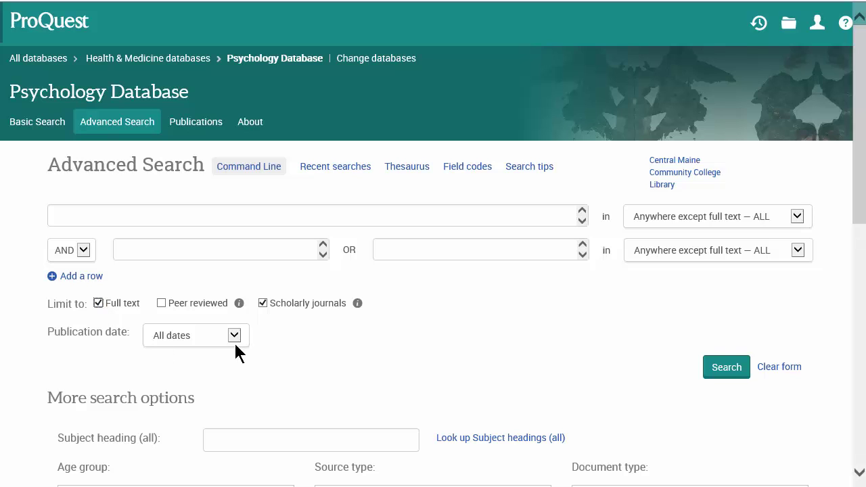
left_click(263, 304)
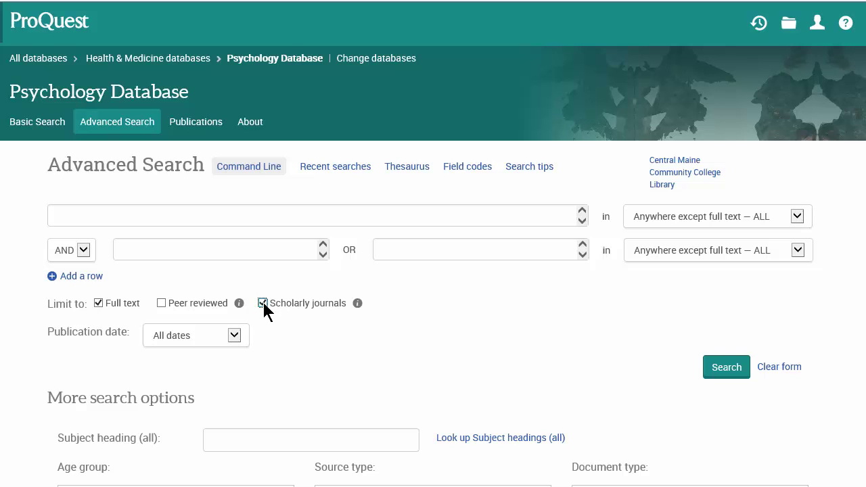
left_click(231, 337)
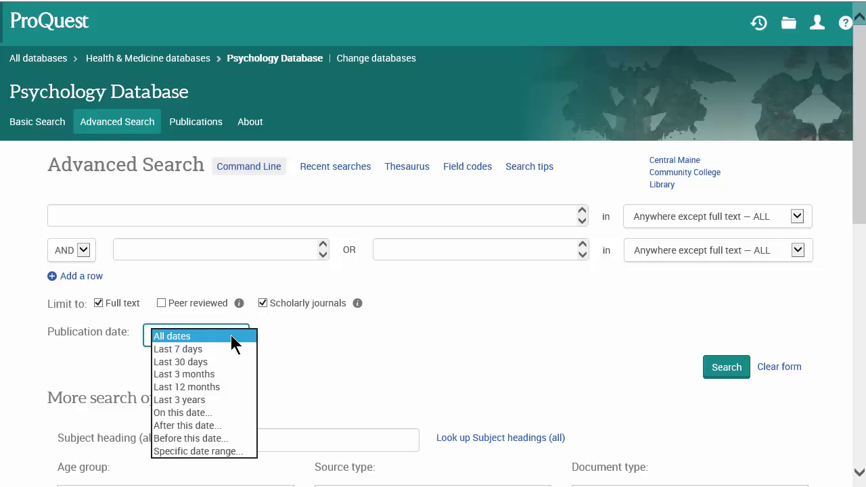
left_click(182, 425)
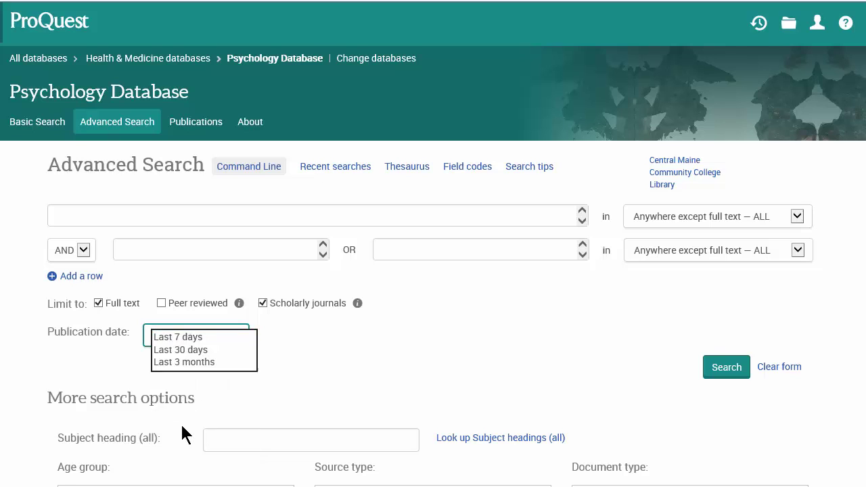
left_click(130, 370)
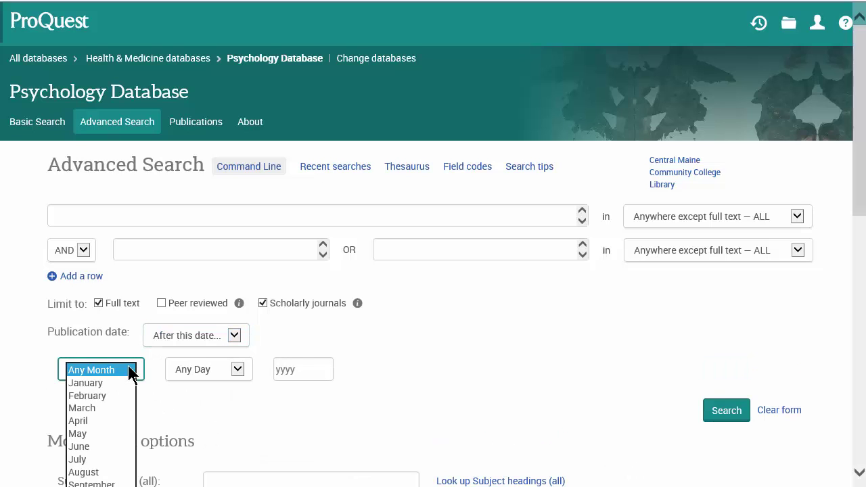
left_click(114, 382)
left_click(236, 370)
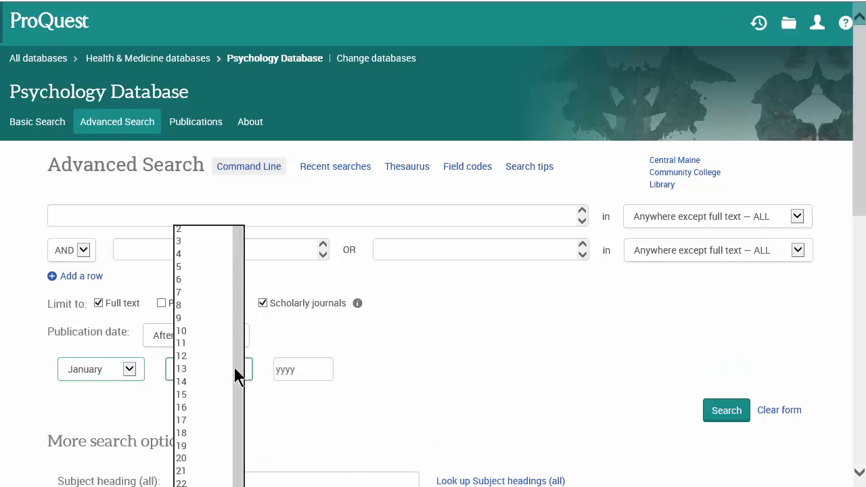
left_click(225, 216)
left_click(283, 369)
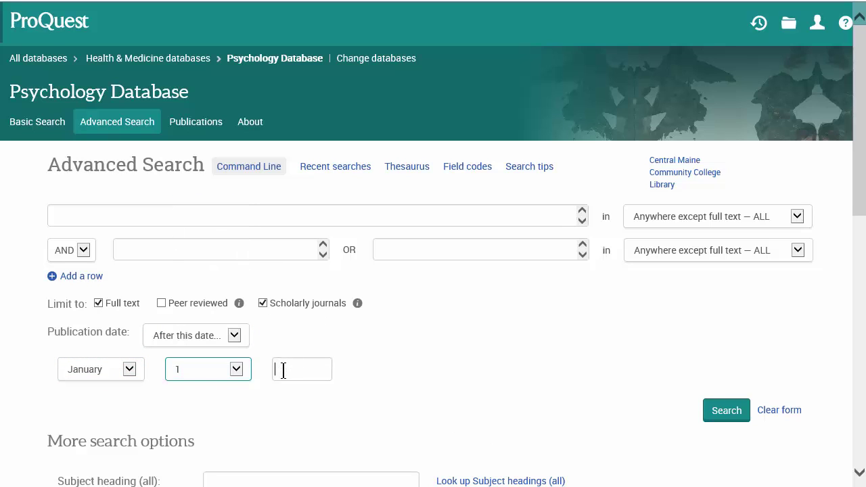
type("2012")
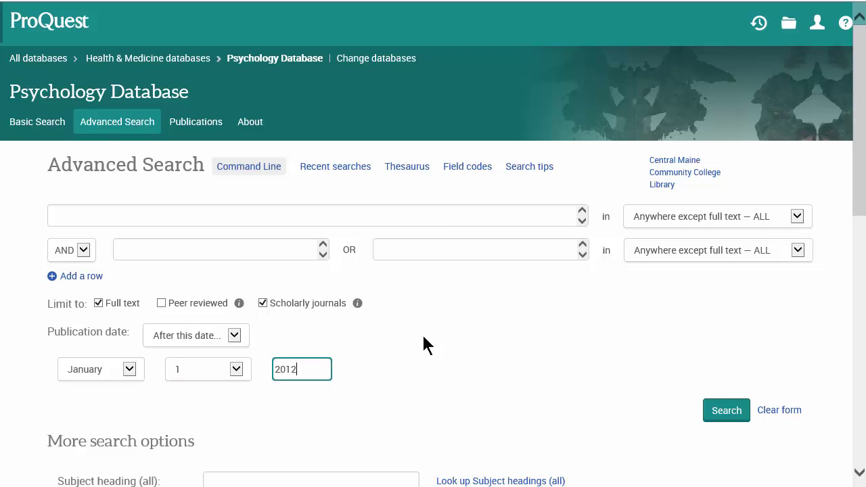
left_click(62, 214)
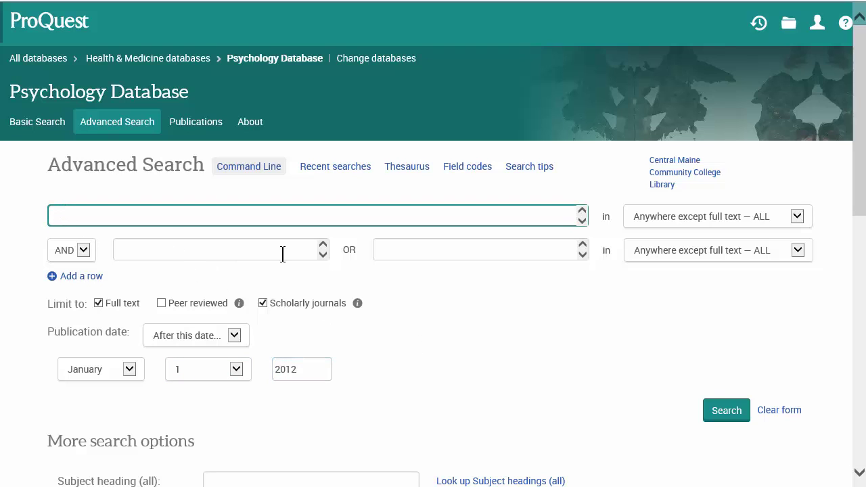
Search the Psychology Database for bipolar disorder, getting 1,803 results.
type("bipolar disorder")
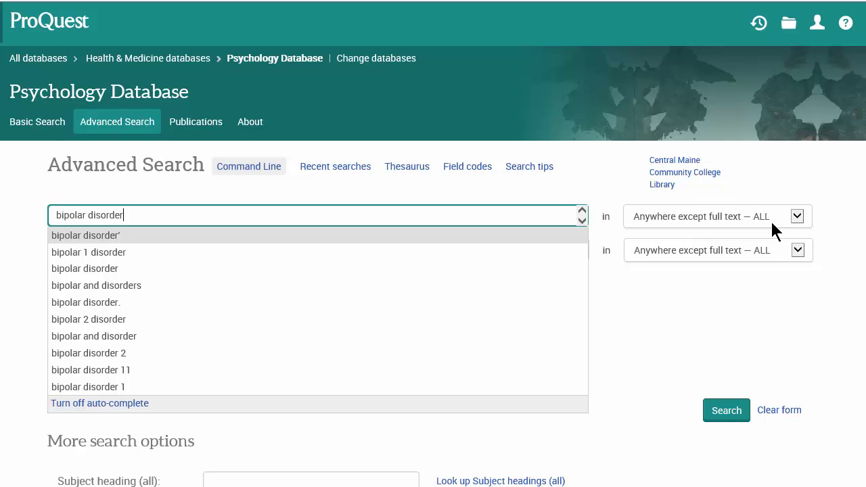
left_click(726, 410)
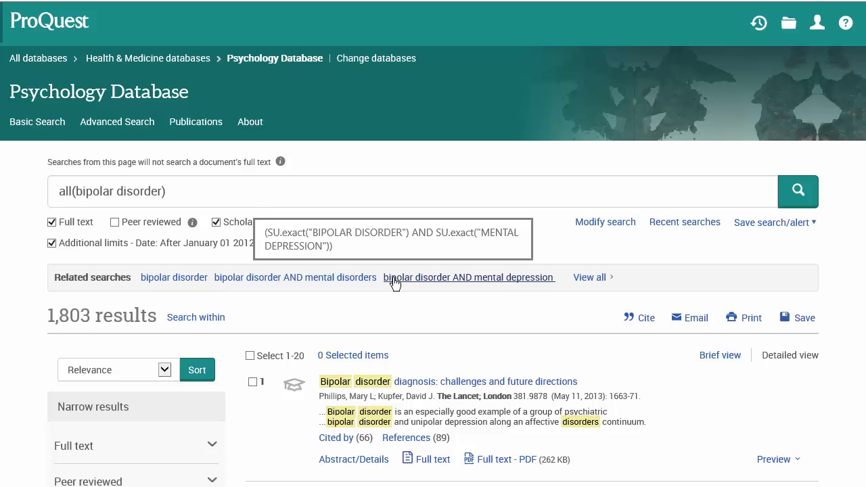
Rerun bipolar disorder with the field set to Anywhere (11,706 results), then return to Advanced Search.
left_click(134, 127)
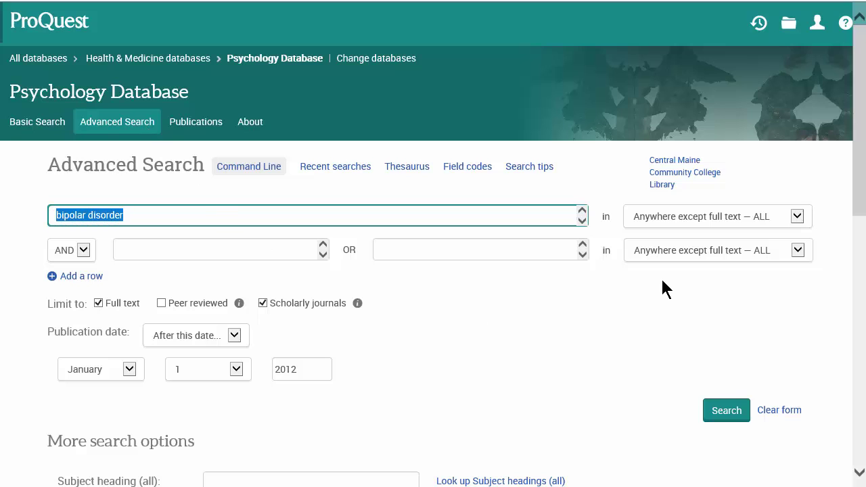
left_click(798, 215)
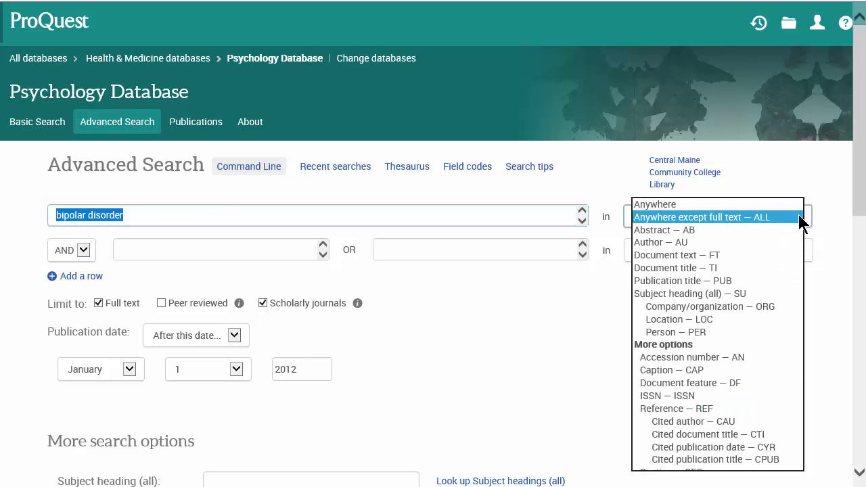
left_click(653, 205)
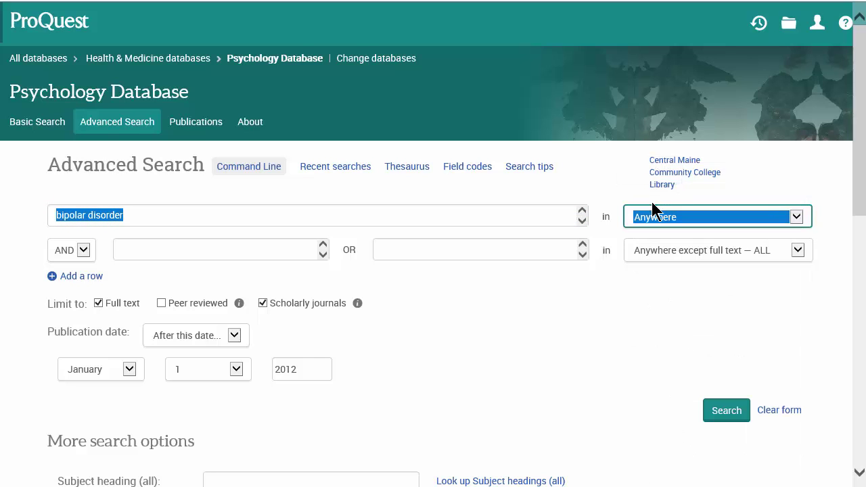
left_click(723, 416)
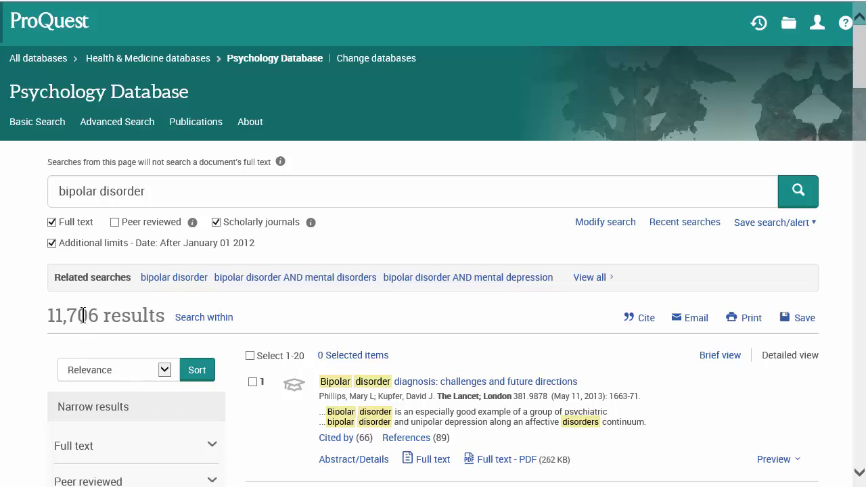
left_click(112, 135)
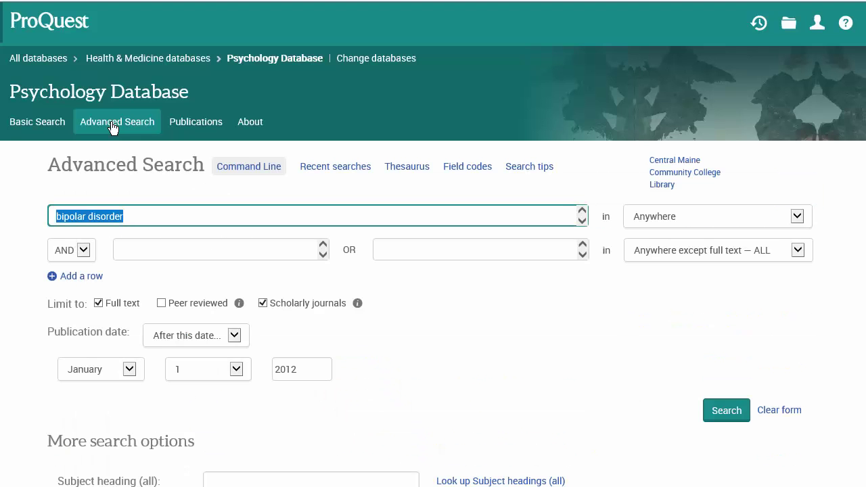
Rerun bipolar disorder as 'Anywhere except full text — ALL' (1,803 results), then return to Advanced Search.
left_click(798, 216)
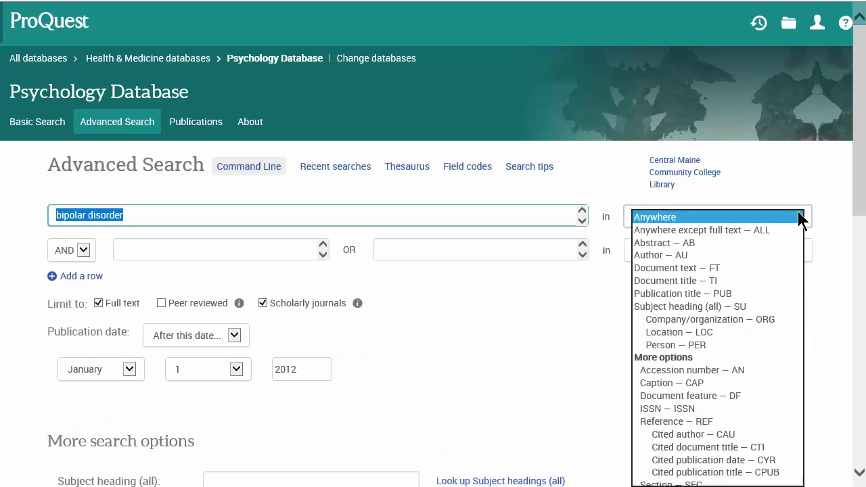
left_click(737, 230)
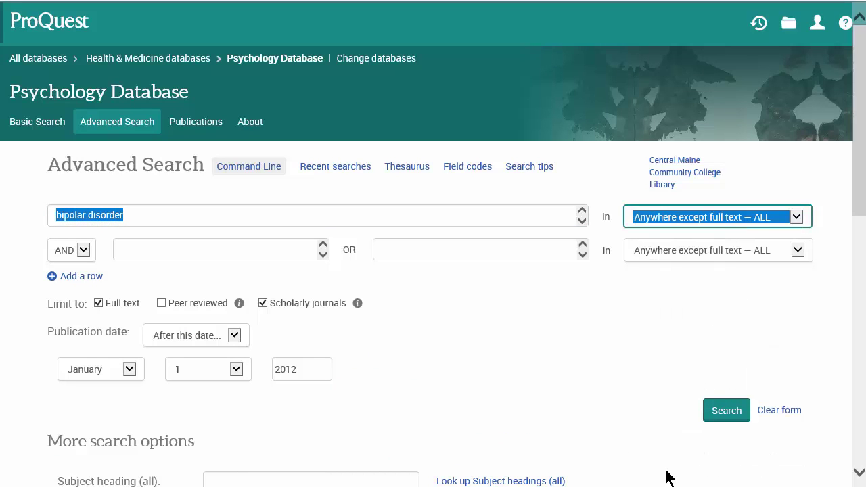
left_click(727, 413)
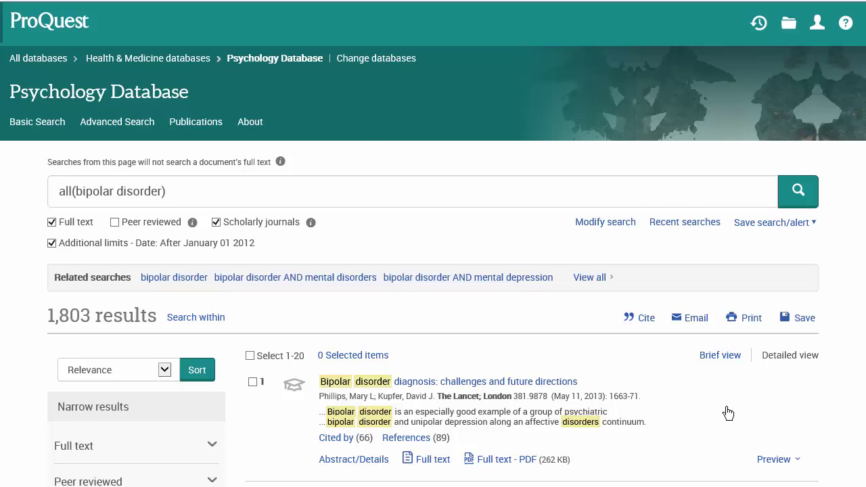
left_click(130, 129)
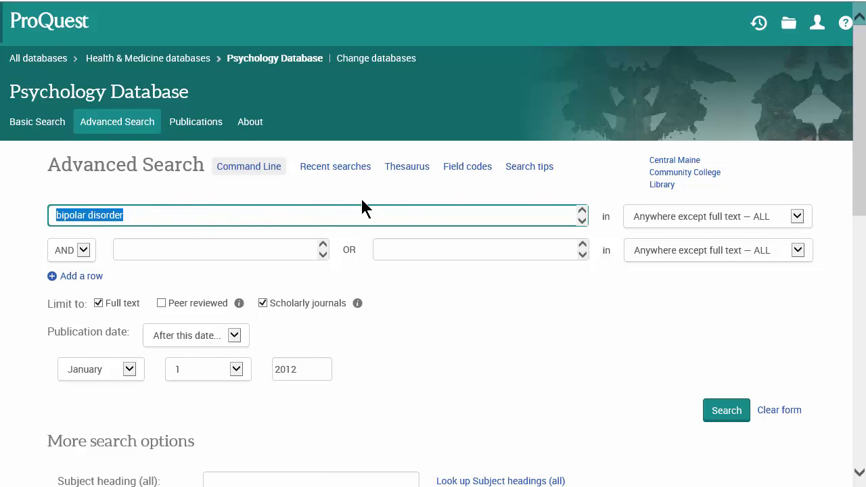
Search bipolar disorder as 'Subject heading (all) — SU', giving 1,121 results.
left_click(798, 216)
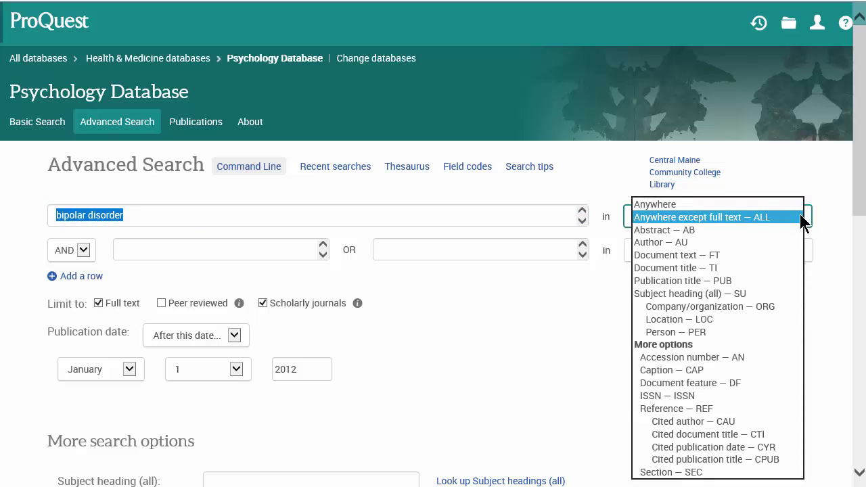
left_click(704, 293)
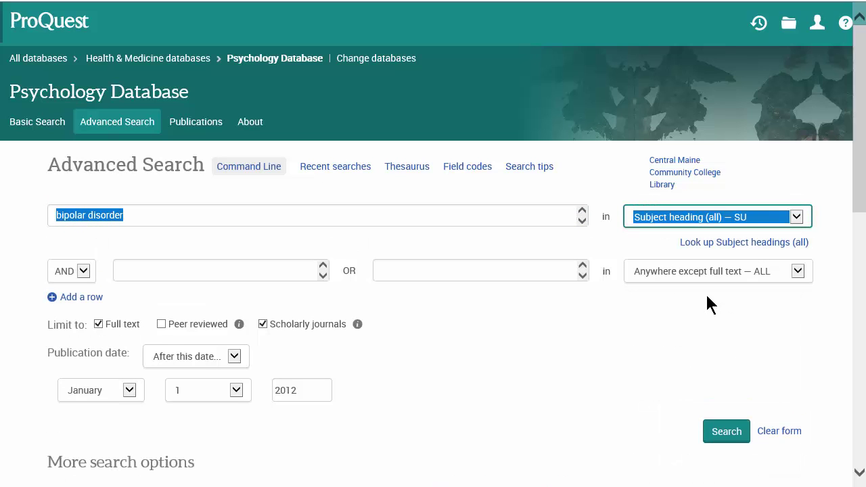
left_click(734, 437)
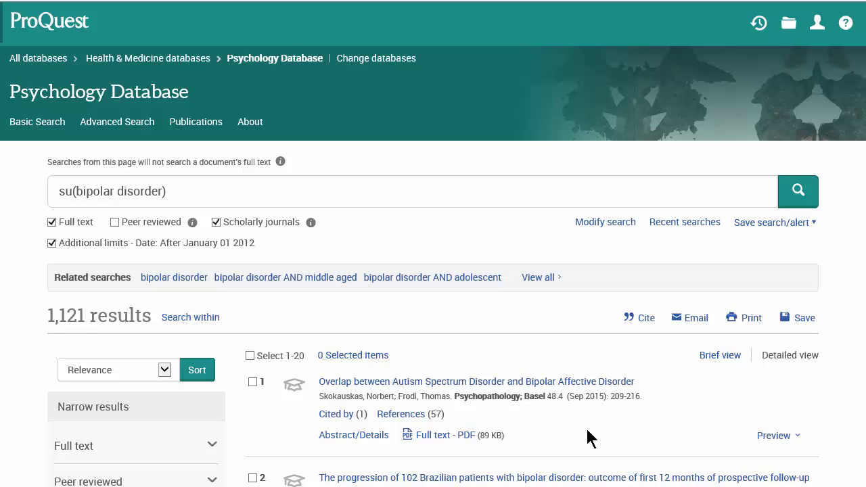
left_click_drag(178, 192, 49, 200)
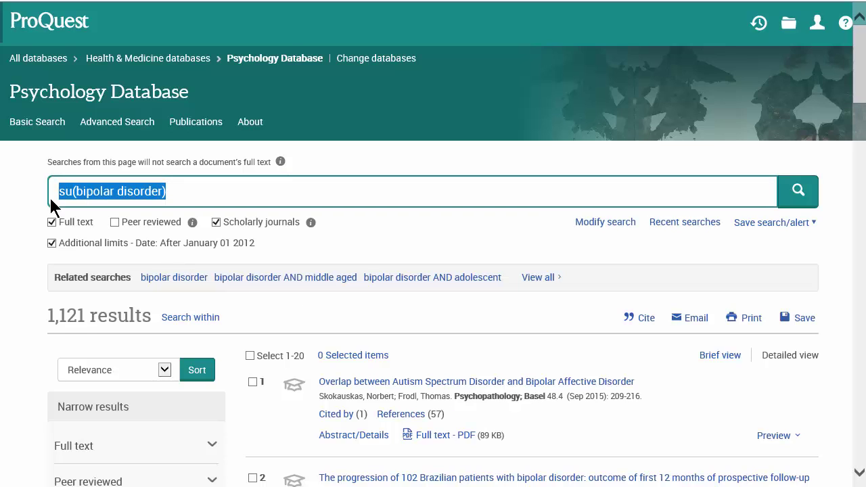
Search the quoted phrase "bipolar disorder", giving 1,648 results.
type("\"")
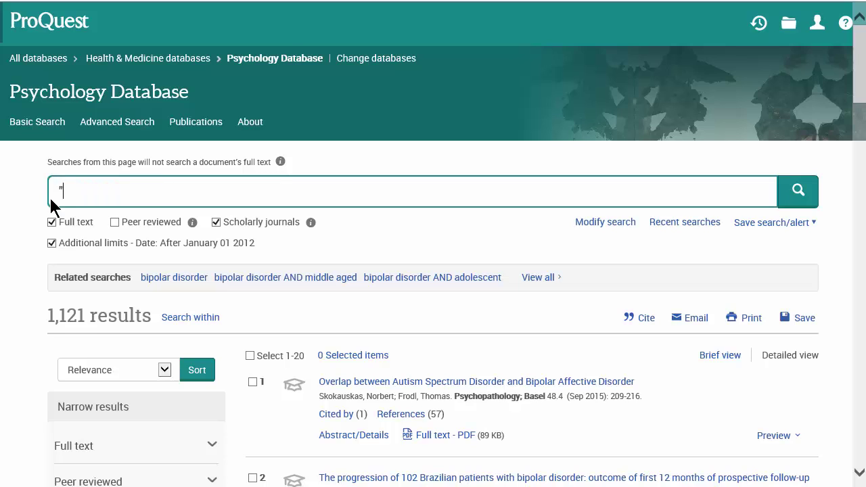
type("bipolar disorder\"")
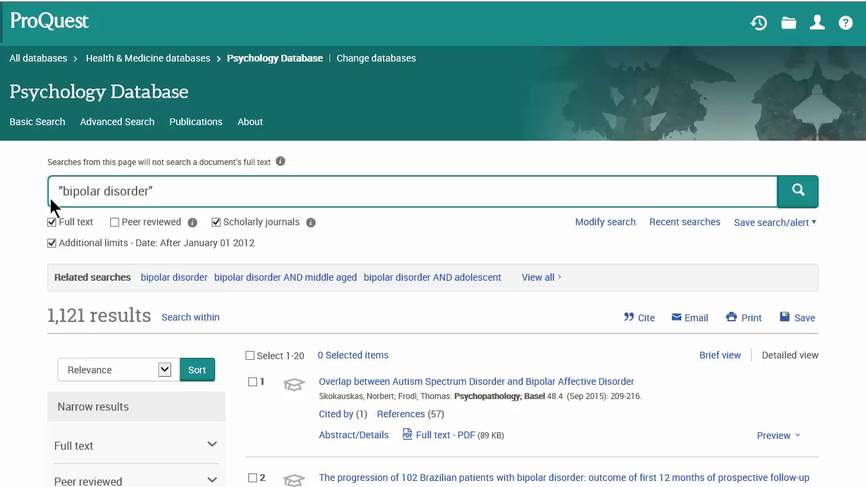
left_click(803, 193)
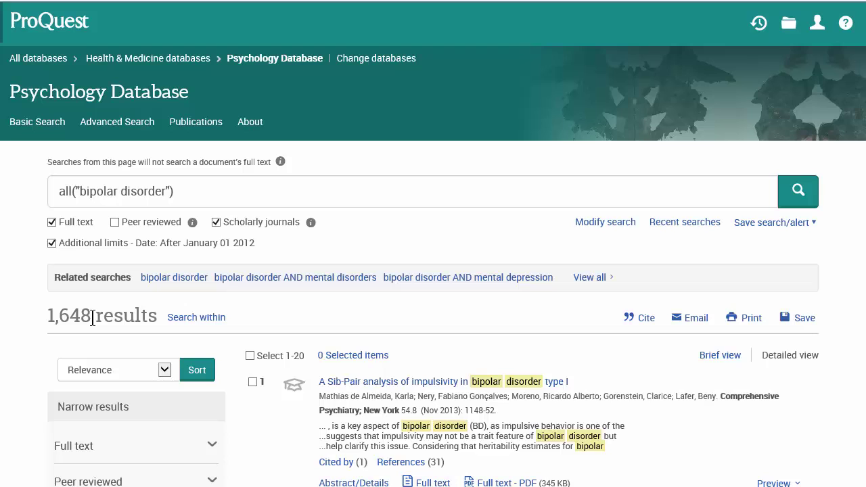
Search "bipolar disorder" AND alcohol, anywhere except full text, narrowing results to 77.
left_click(122, 129)
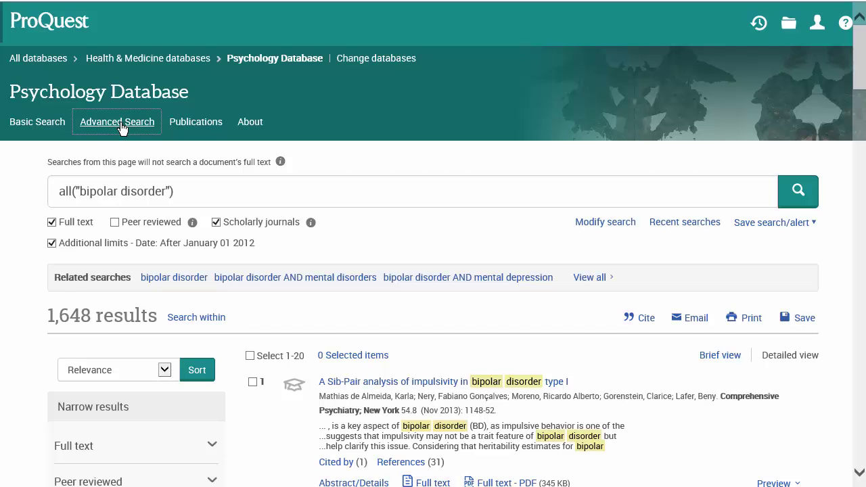
left_click(117, 248)
type("alcohol")
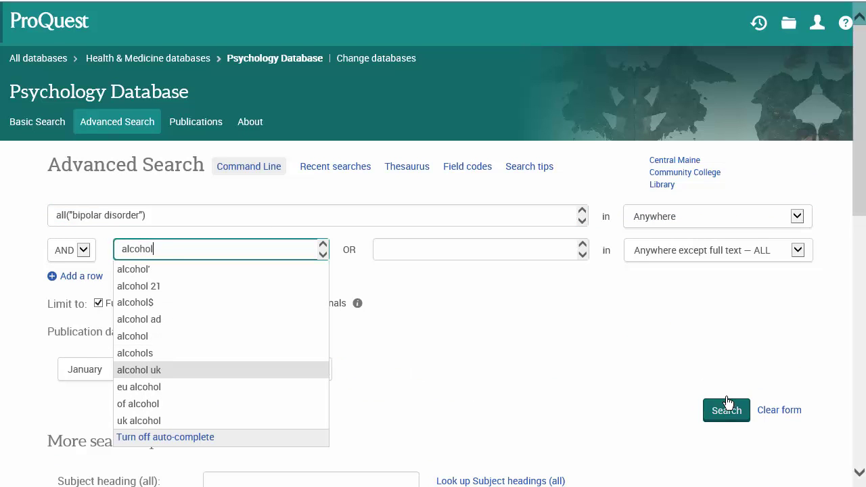
left_click(797, 215)
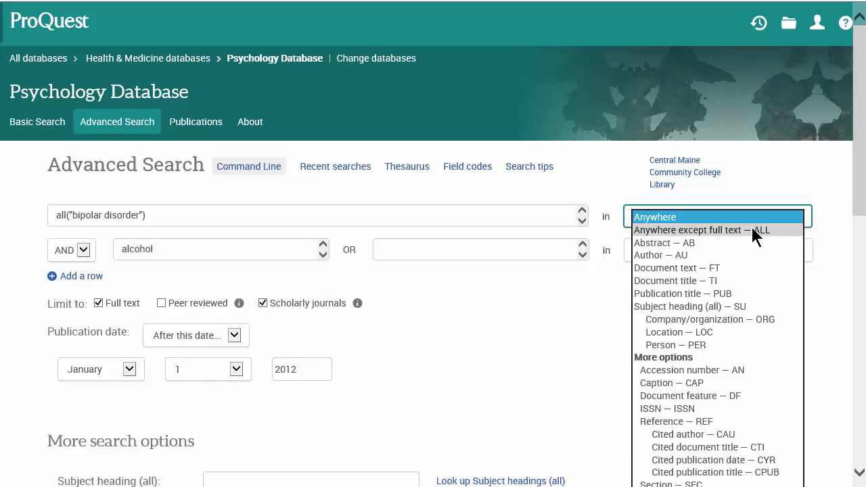
left_click(753, 227)
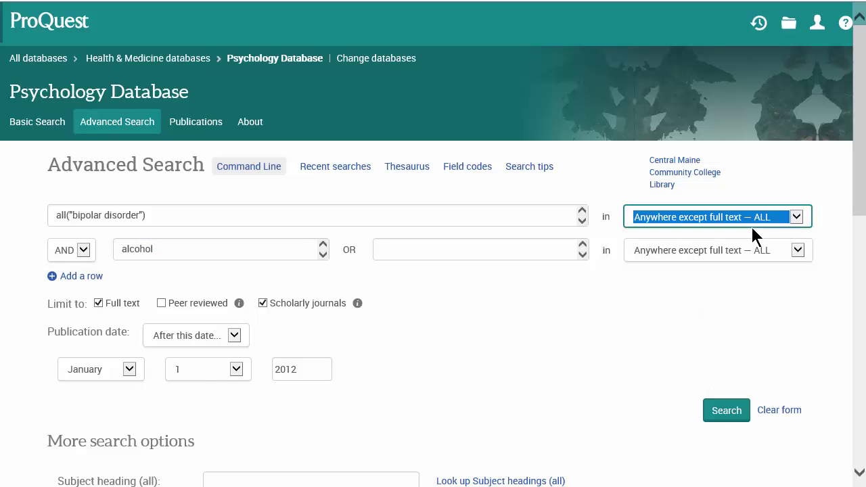
left_click(727, 409)
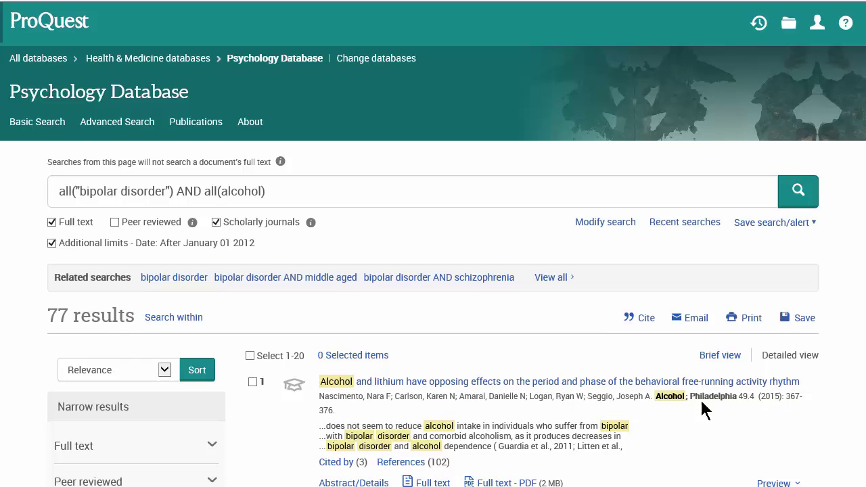
scroll(506, 338, "down", 1)
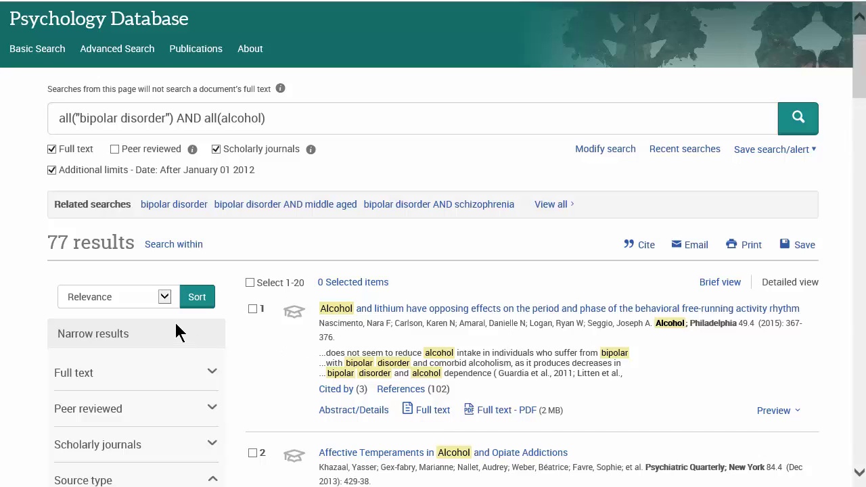
left_click(165, 298)
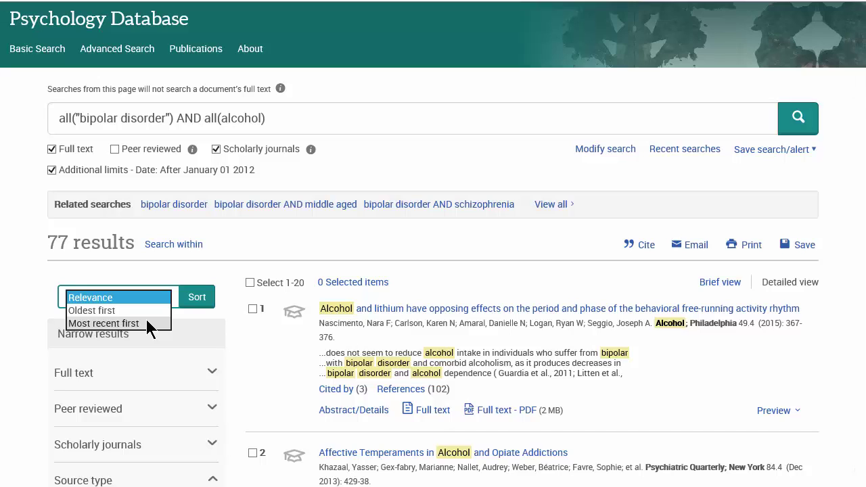
left_click(197, 302)
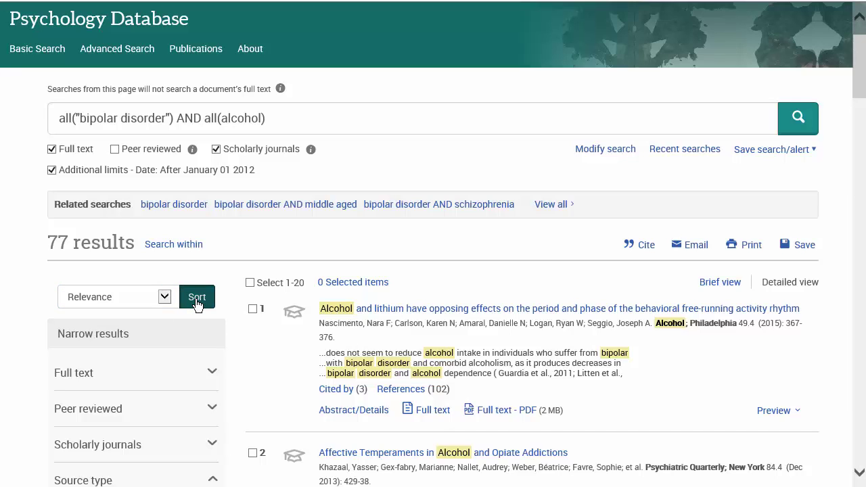
scroll(197, 303, "down", 2)
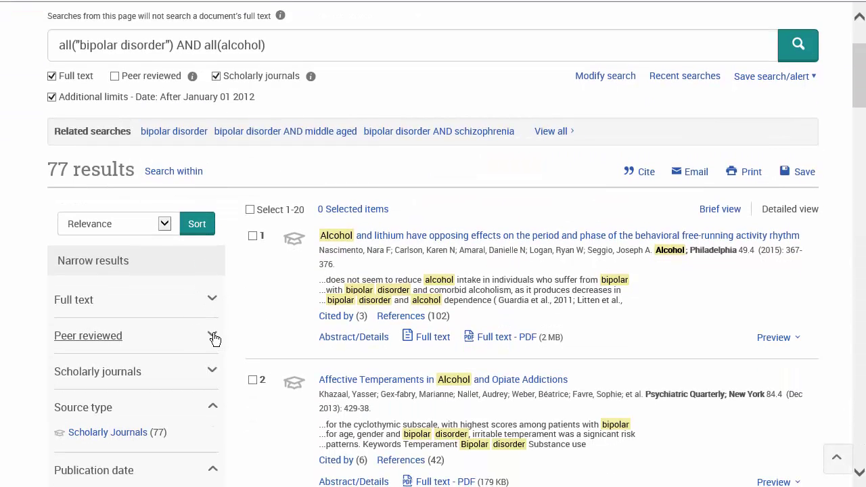
left_click(213, 337)
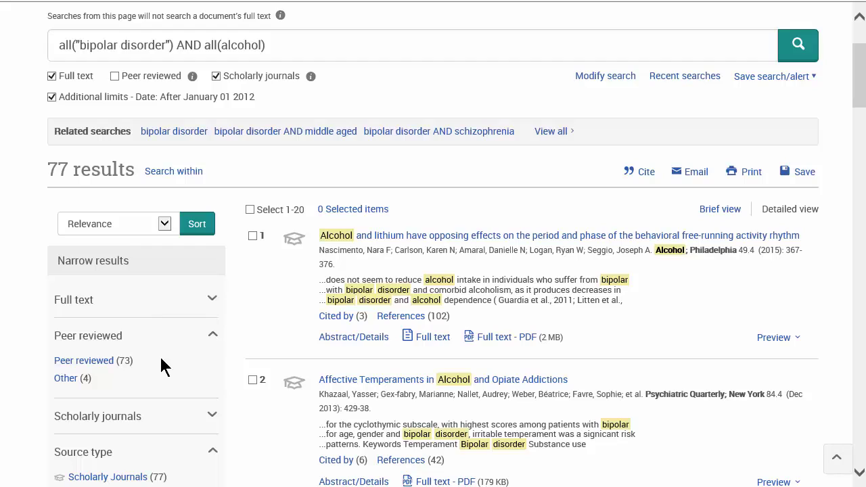
scroll(156, 369, "down", 2)
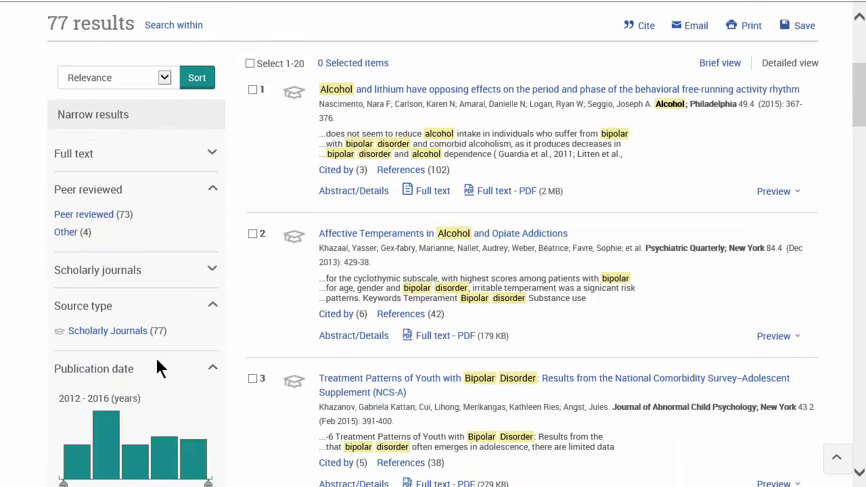
scroll(157, 366, "down", 3)
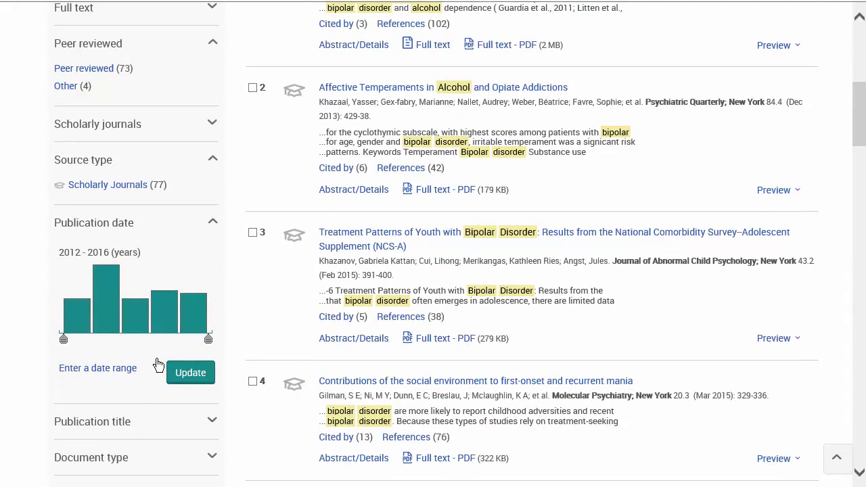
scroll(158, 366, "down", 1)
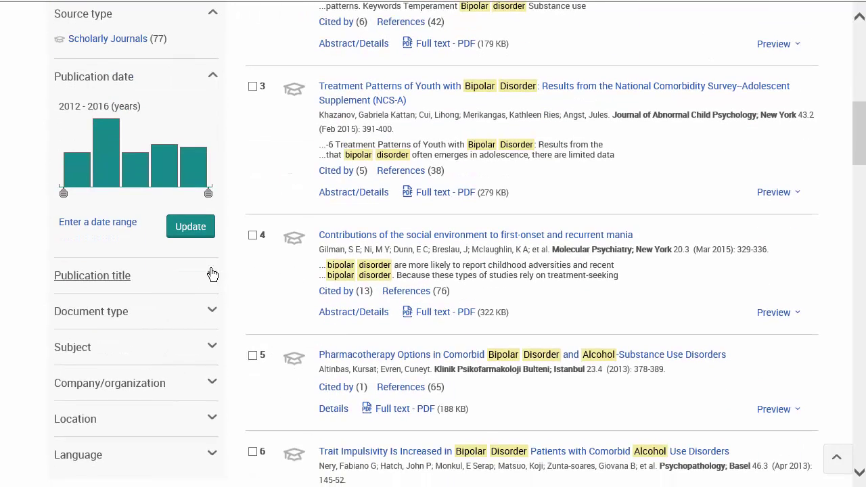
Exclude The Lancet as a publication title, cutting the results to 74.
left_click(212, 277)
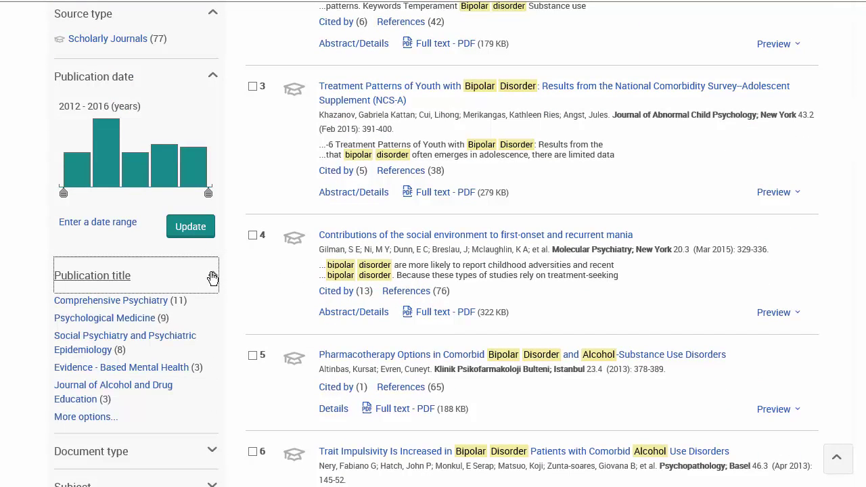
left_click(80, 418)
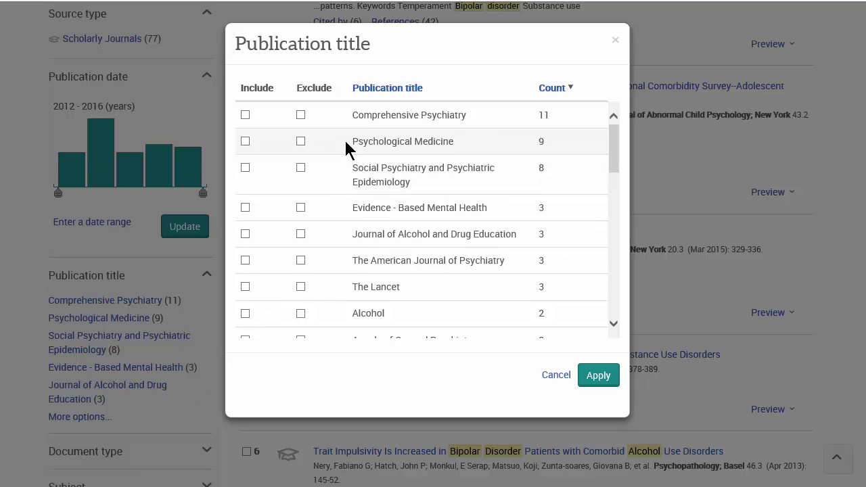
left_click(301, 287)
left_click(595, 380)
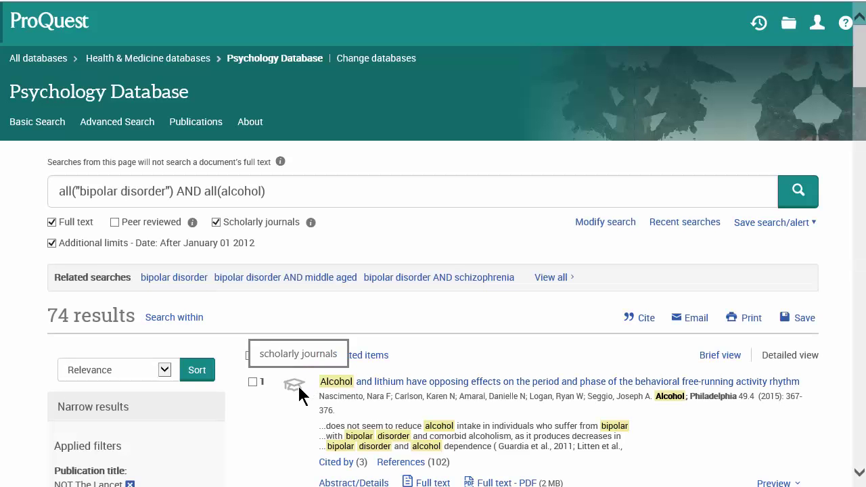
Expand the Document type filter, which lists 67 of the results as articles.
scroll(298, 388, "down", 3)
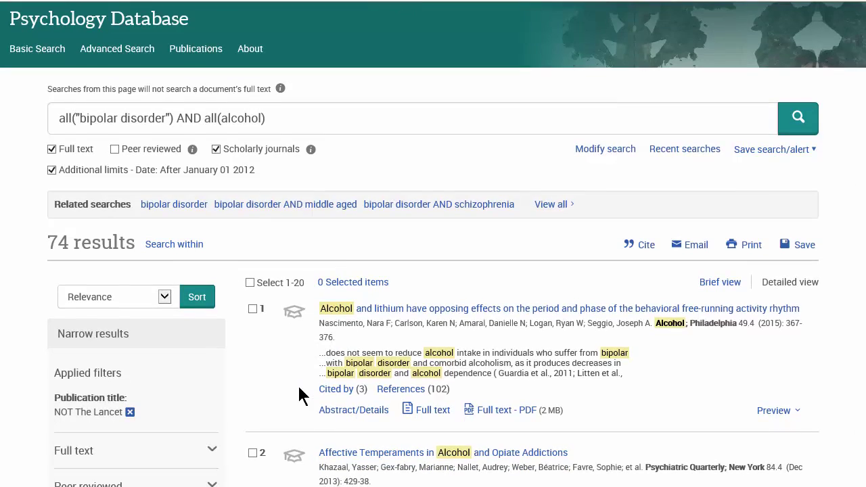
scroll(298, 396, "down", 3)
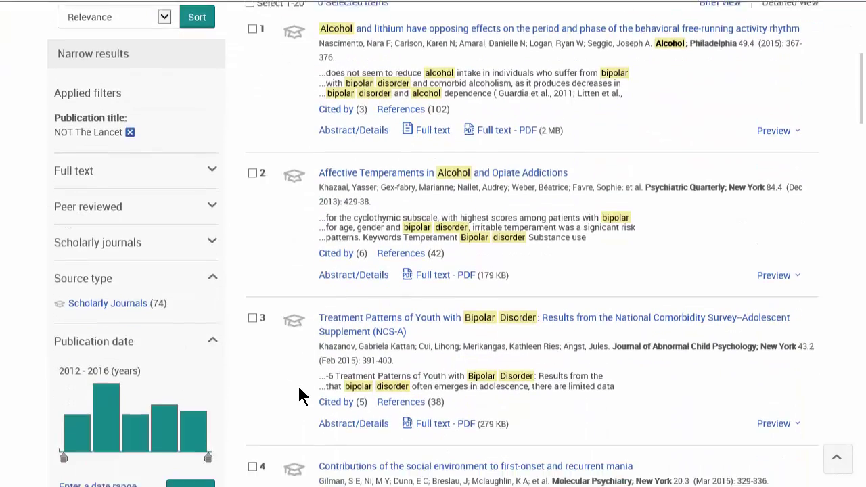
scroll(298, 388, "down", 3)
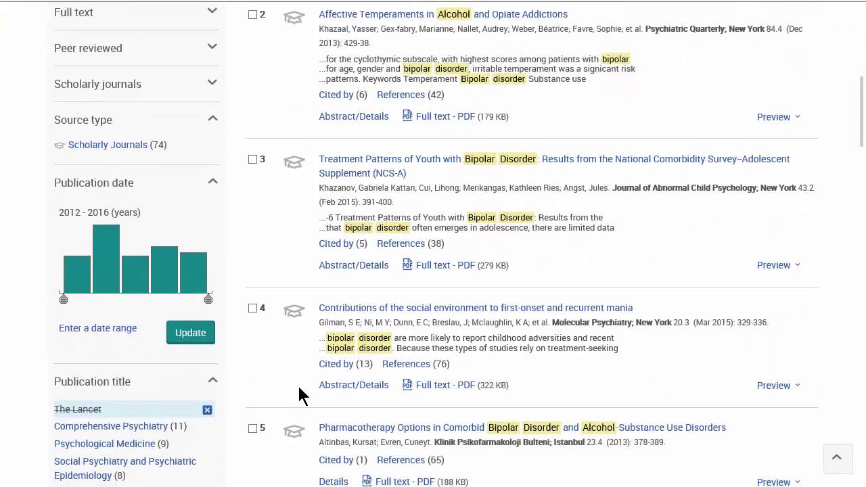
scroll(298, 396, "down", 1)
left_click(214, 376)
scroll(214, 376, "down", 1)
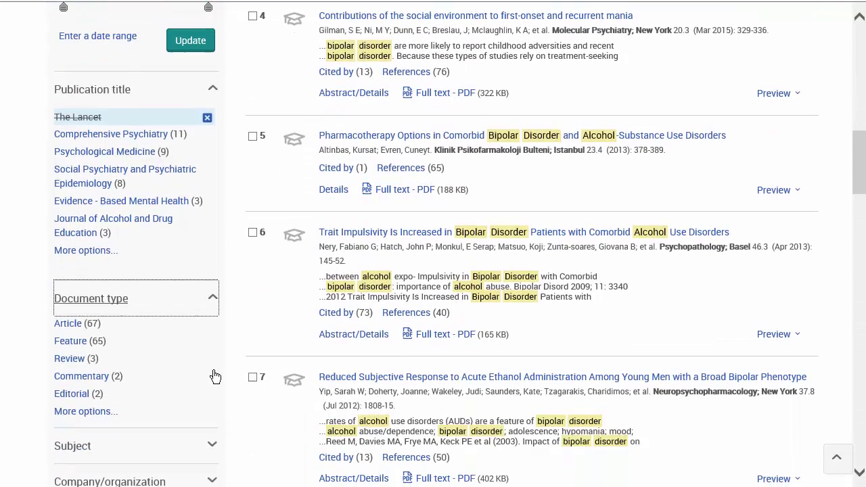
Exclude the Review, Commentary, Editorial and News document types, leaving 68 results.
left_click(100, 414)
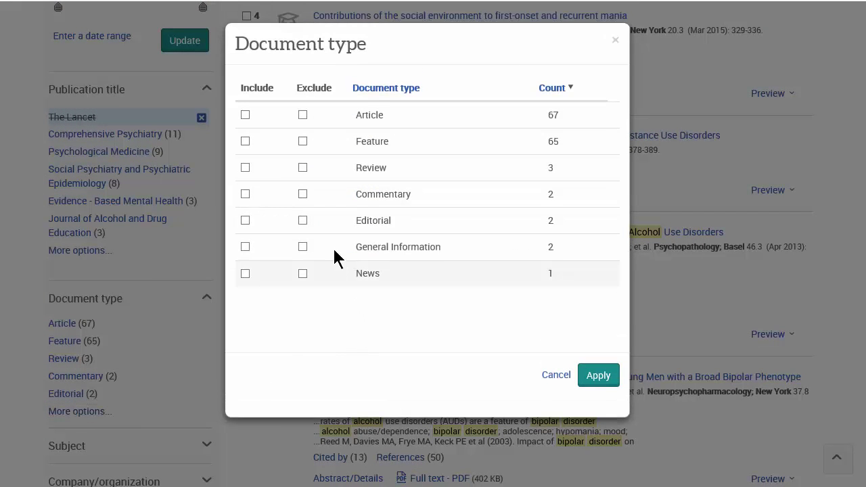
left_click(302, 167)
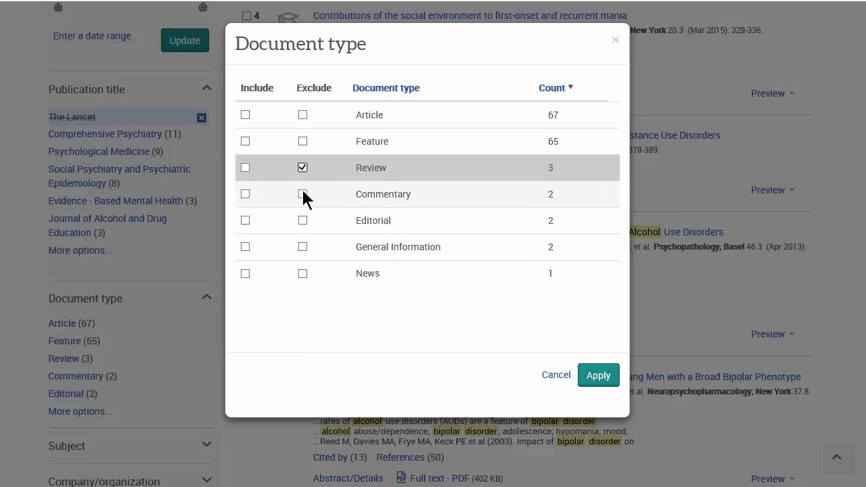
left_click(302, 194)
left_click(303, 220)
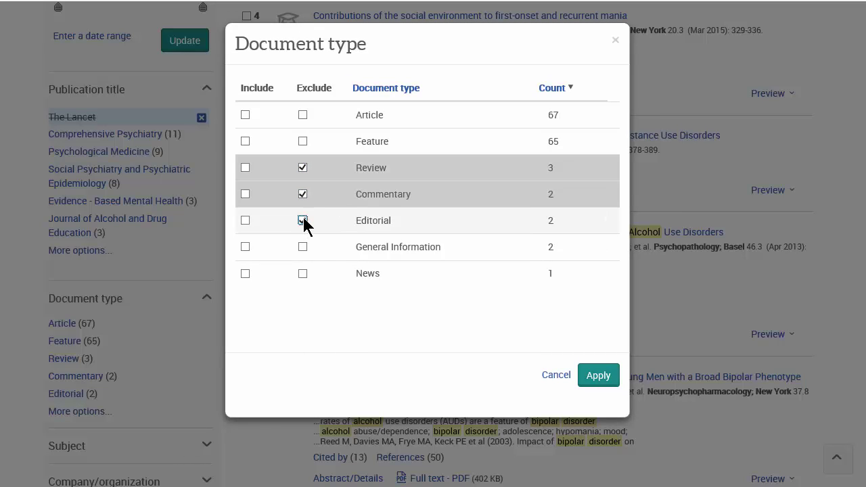
left_click(303, 274)
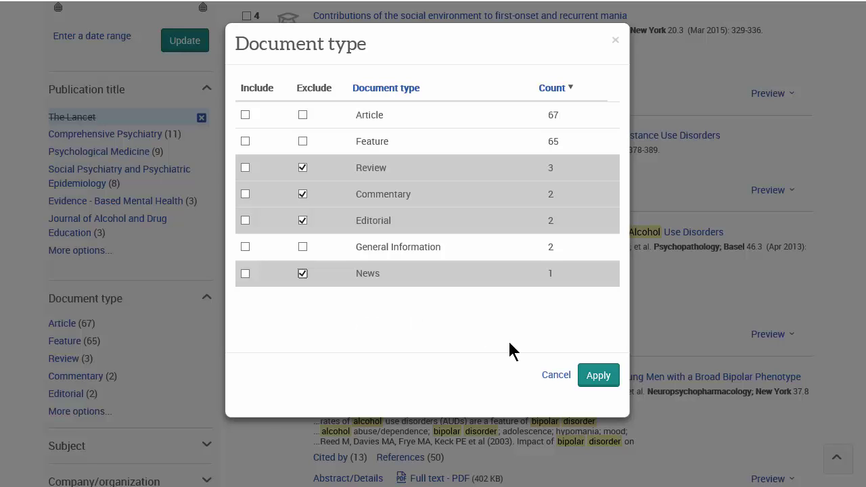
left_click(605, 377)
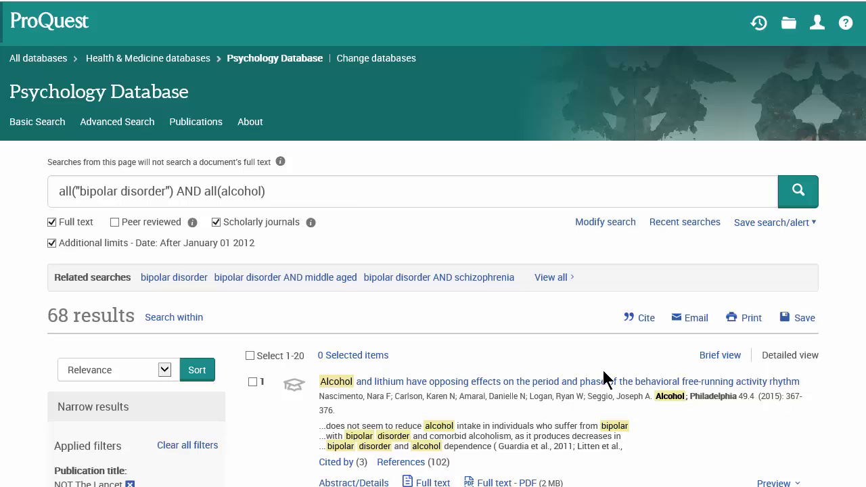
Expand the Subject filter to show bipolar disorder (38) as the top subject, then return to the results.
scroll(234, 396, "down", 4)
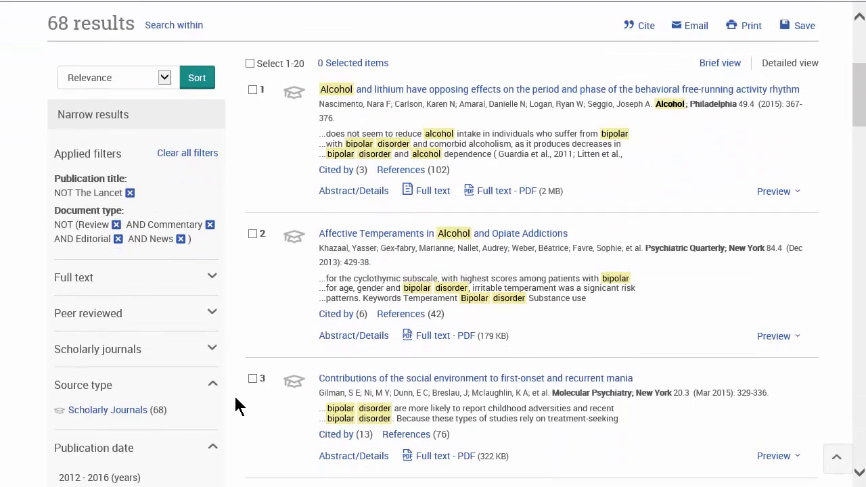
scroll(236, 399, "down", 8)
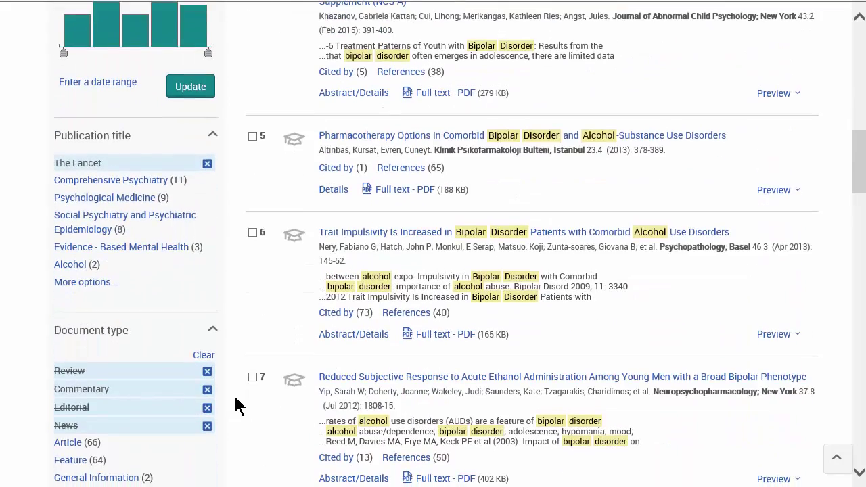
scroll(235, 405, "down", 4)
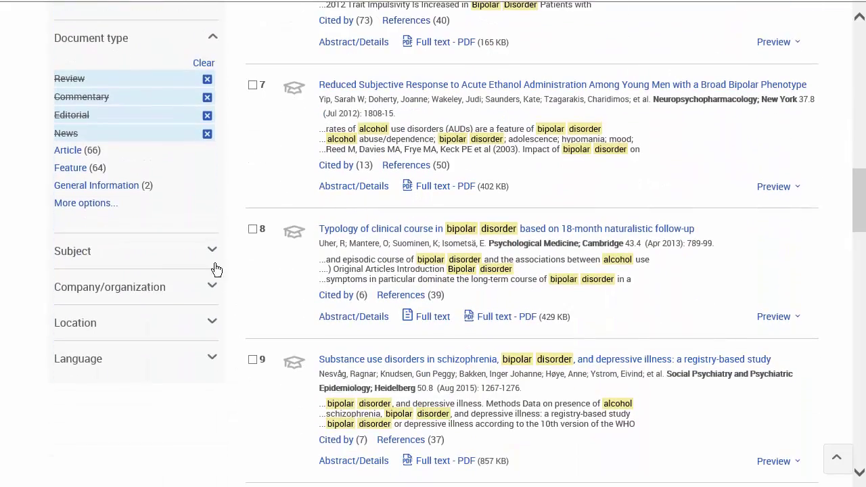
left_click(211, 257)
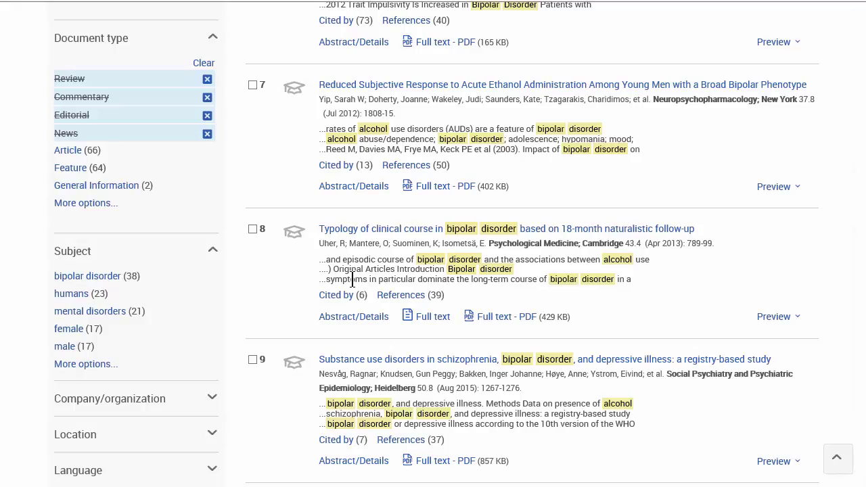
scroll(352, 279, "up", 5)
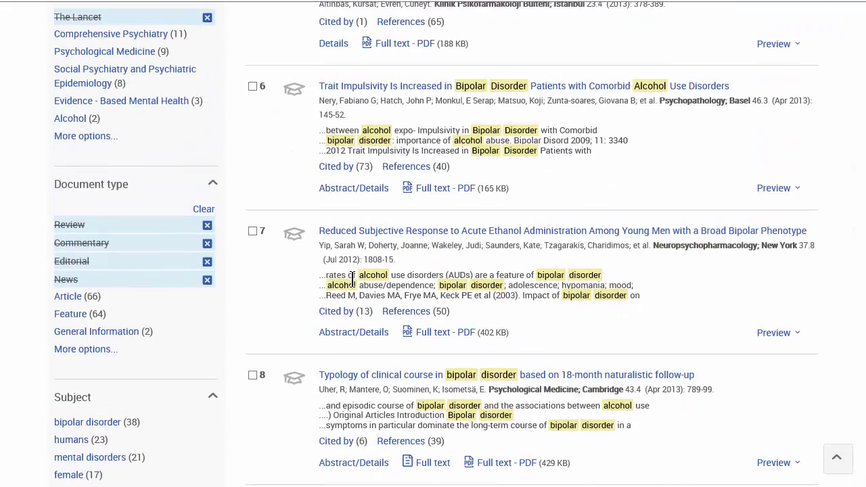
scroll(355, 285, "up", 8)
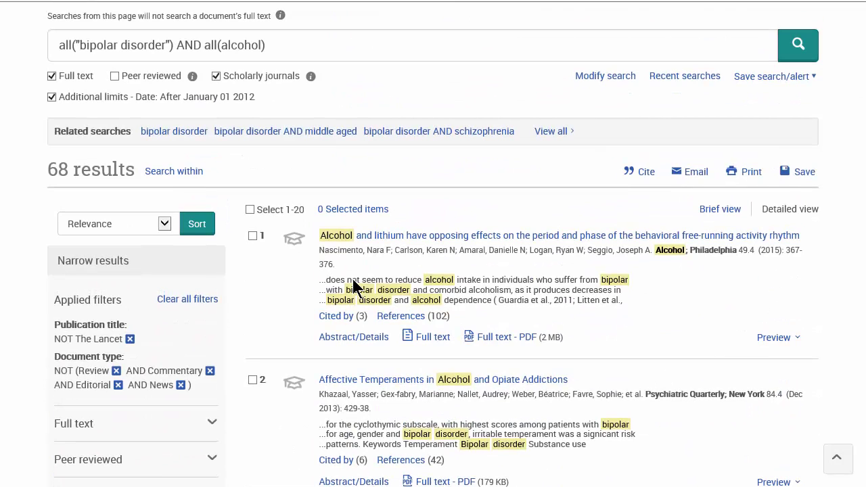
scroll(356, 289, "down", 1)
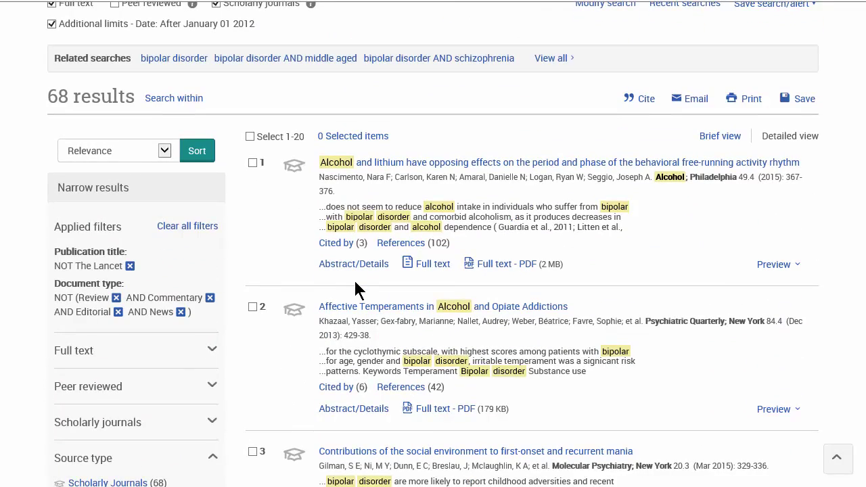
Open result 2, 'Affective Temperaments in Alcohol and Opiate Addictions', and view its abstract and details.
left_click(365, 311)
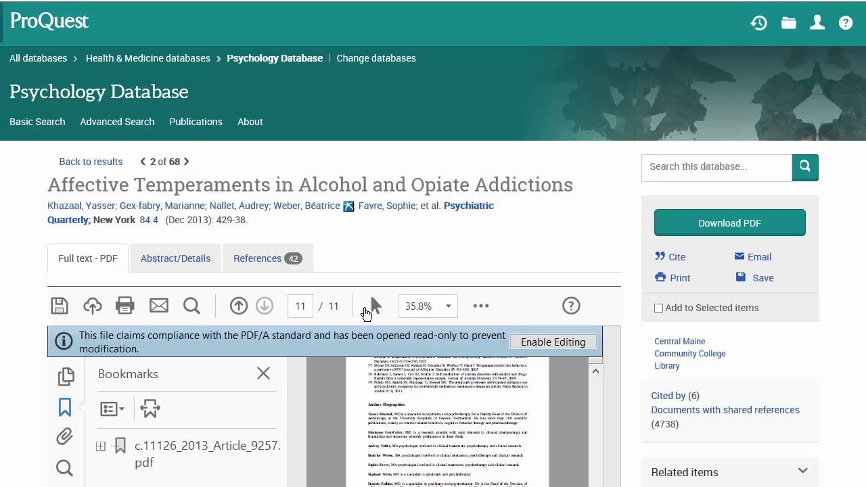
scroll(506, 238, "down", 1)
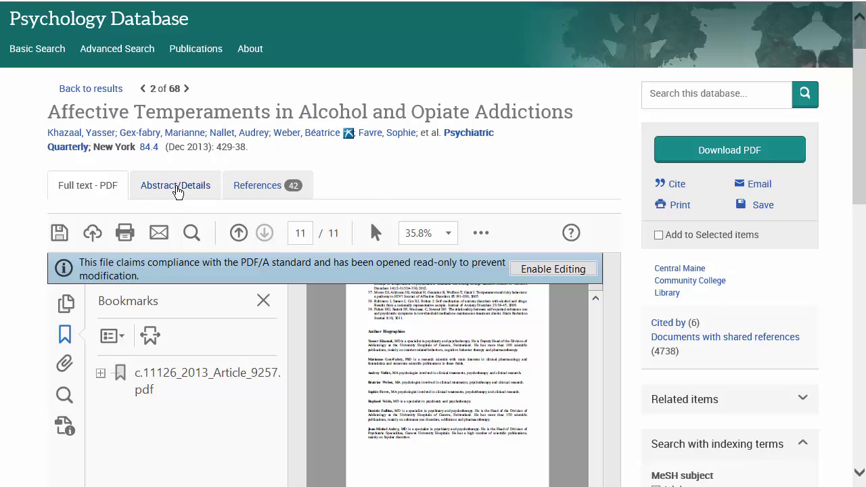
left_click(178, 190)
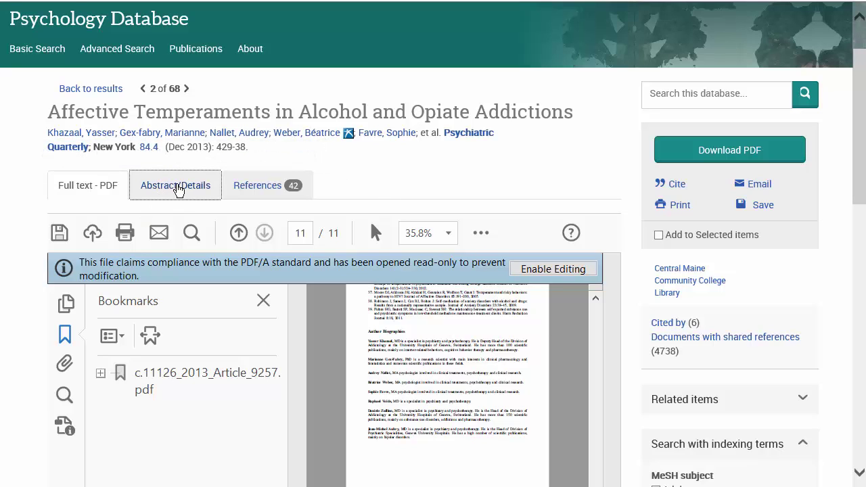